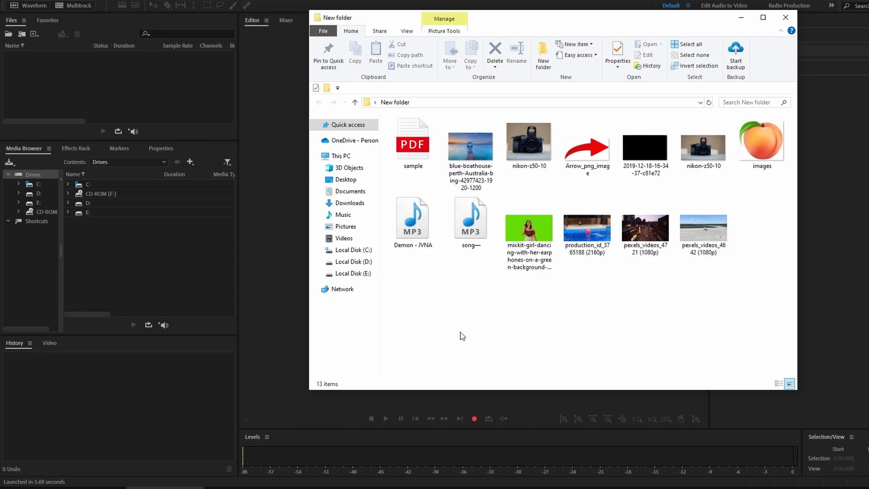
# Step: Import the Demon - JVNA and song mp3 files into the Files panel
pyautogui.moveTo(413, 222); pyautogui.dragTo(117, 106)
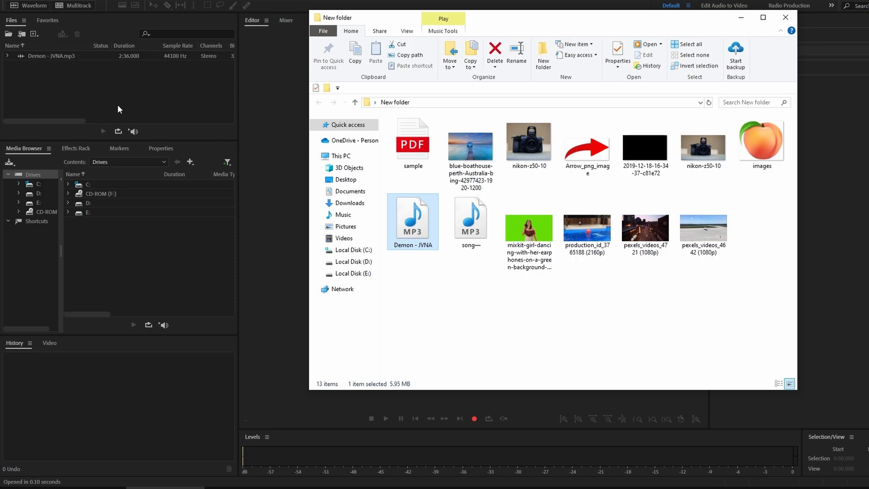
pyautogui.moveTo(471, 299); pyautogui.dragTo(112, 102)
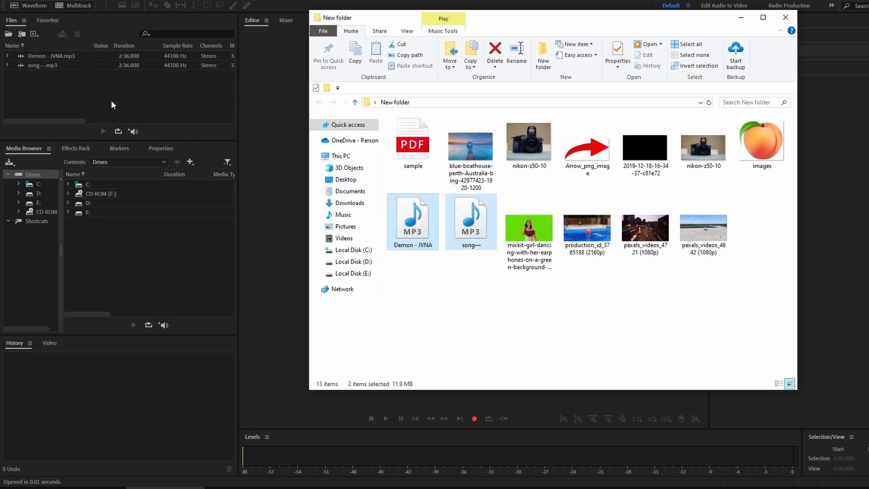
pyautogui.click(112, 102)
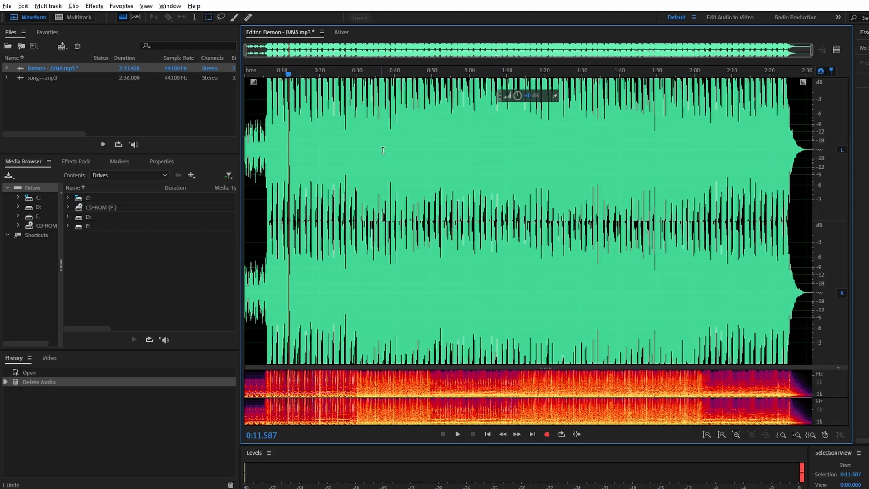
# Step: Delete the opening ~20 seconds of the Demon - JVNA waveform and undo the deletion
pyautogui.scroll(10, 382, 150)
pyautogui.scroll(-10, 382, 153)
pyautogui.moveTo(247, 53)
pyautogui.mouseDown()
pyautogui.moveTo(486, 67)
pyautogui.moveTo(776, 64)
pyautogui.moveTo(652, 70)
pyautogui.moveTo(246, 53)
pyautogui.mouseUp()
pyautogui.moveTo(249, 134); pyautogui.dragTo(330, 159)
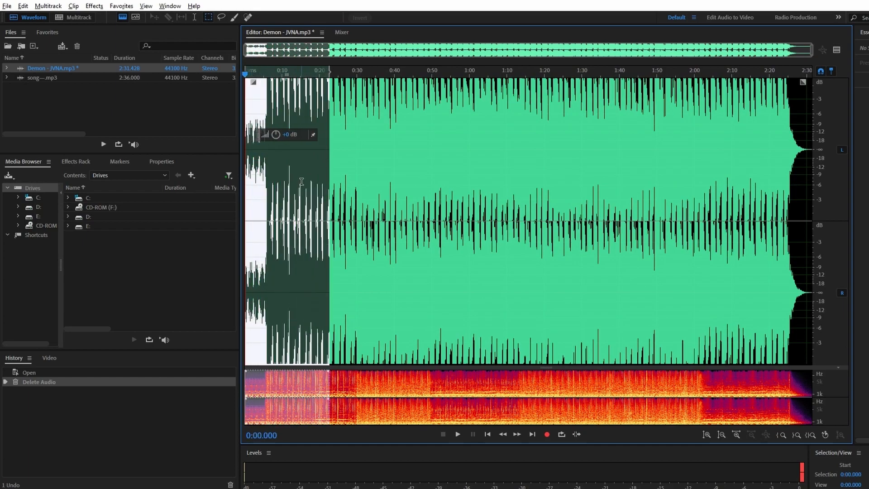
pyautogui.press('space')
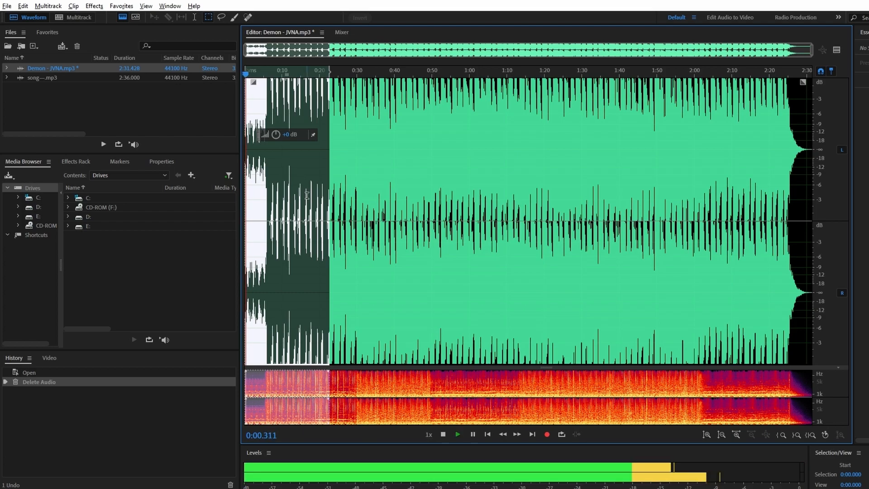
pyautogui.press('Delete')
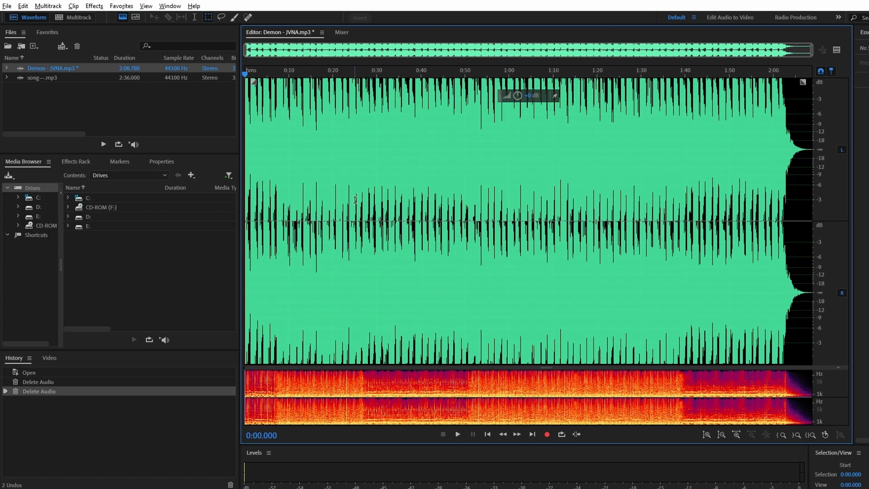
pyautogui.hotkey('ctrl', 'z')
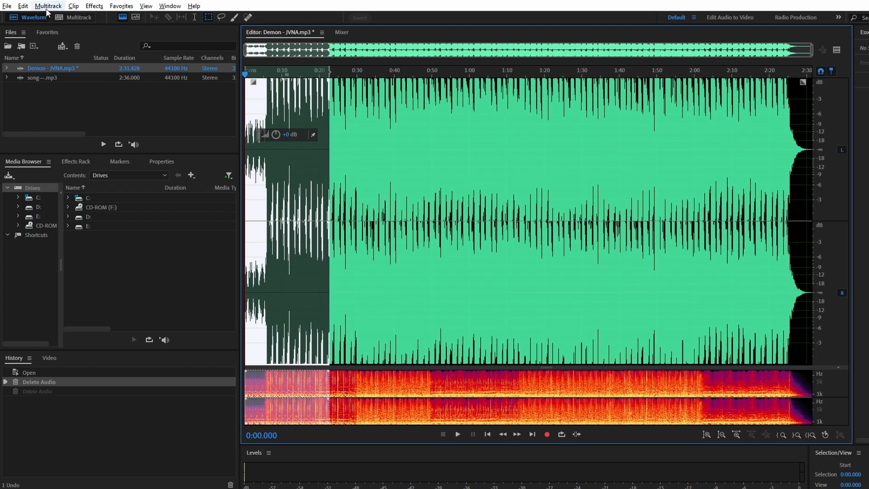
# Step: Switch to the Multitrack editor with the Demon - JVNA clip on Track 1
pyautogui.click(23, 6)
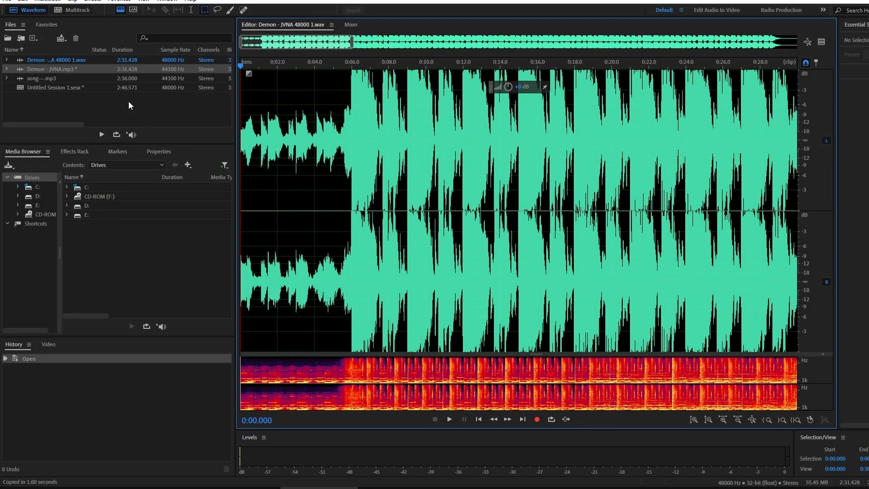
pyautogui.click(59, 11)
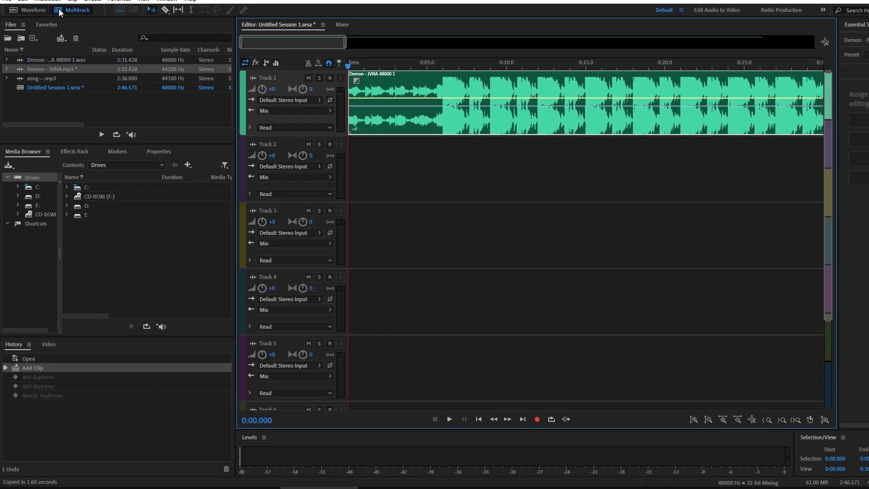
# Step: Add volume keyframes at the clip's start, lower the first one to create a fade-in, and play it back
pyautogui.click(404, 98)
pyautogui.moveTo(363, 99); pyautogui.dragTo(355, 128)
pyautogui.press('space')
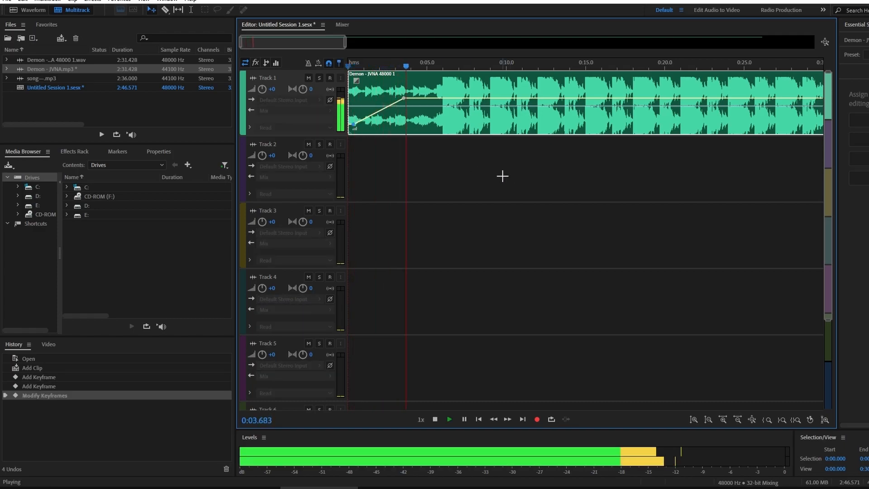
pyautogui.press('space')
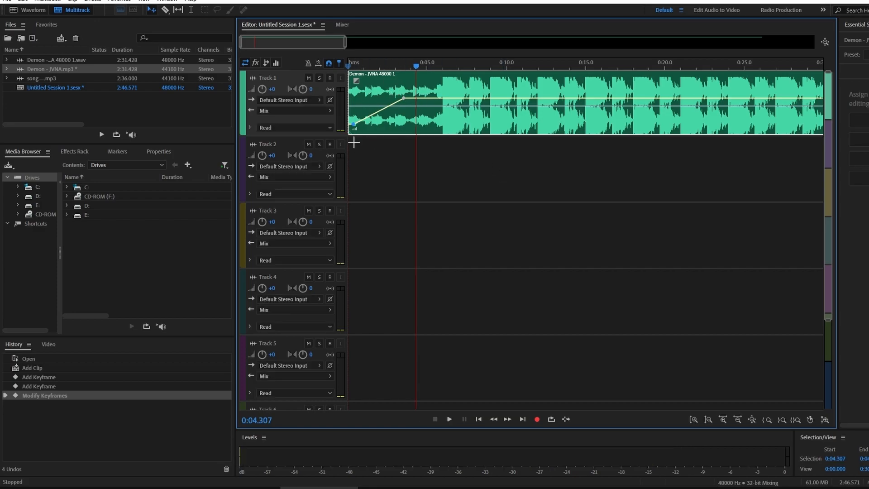
# Step: Add two volume keyframes near the clip's end and lower the last one to create a fade-out
pyautogui.moveTo(277, 42); pyautogui.dragTo(739, 39)
pyautogui.scroll(-1, 560, 119)
pyautogui.scroll(1, 561, 119)
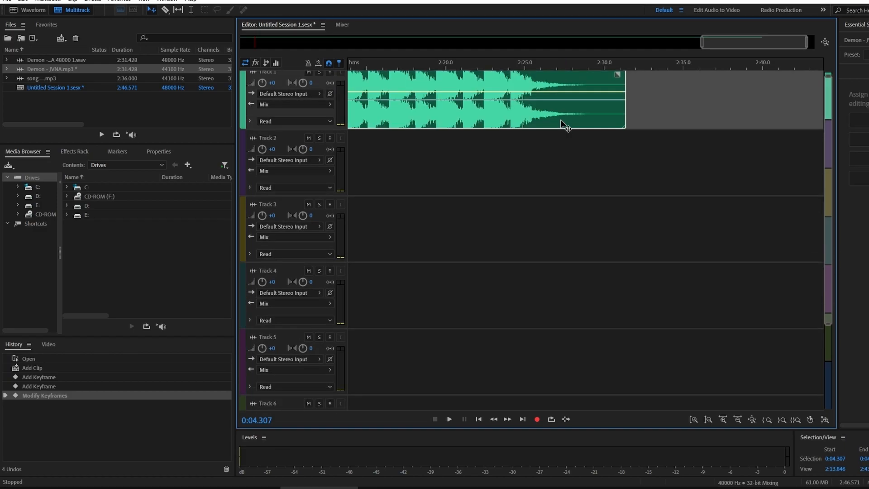
pyautogui.click(602, 98)
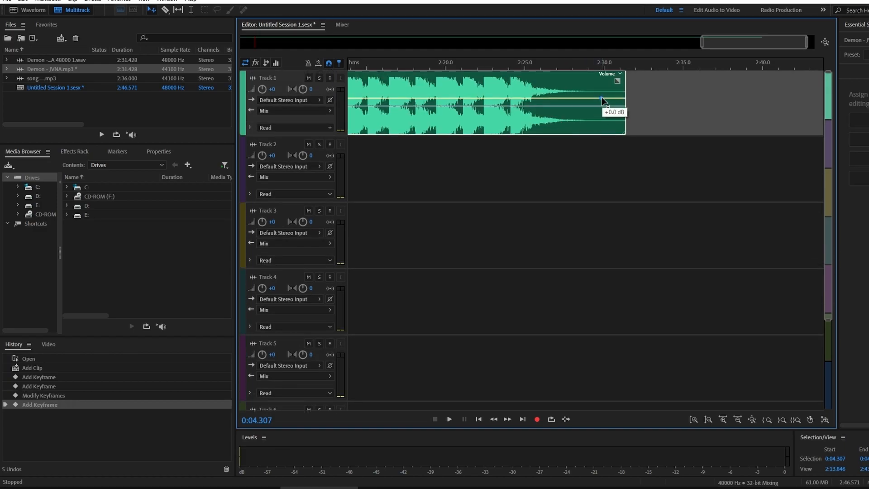
pyautogui.click(536, 98)
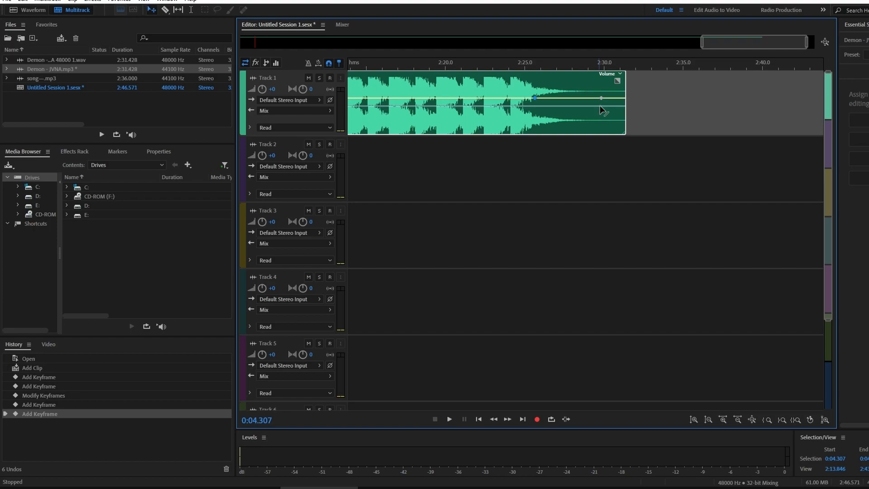
pyautogui.moveTo(601, 99); pyautogui.dragTo(601, 122)
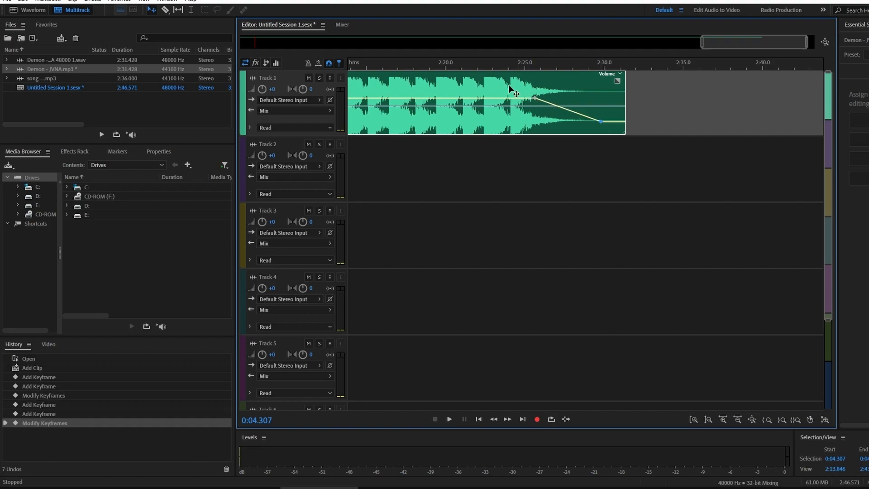
# Step: Play back the fade-out from about 2:24
pyautogui.click(514, 67)
pyautogui.press('space')
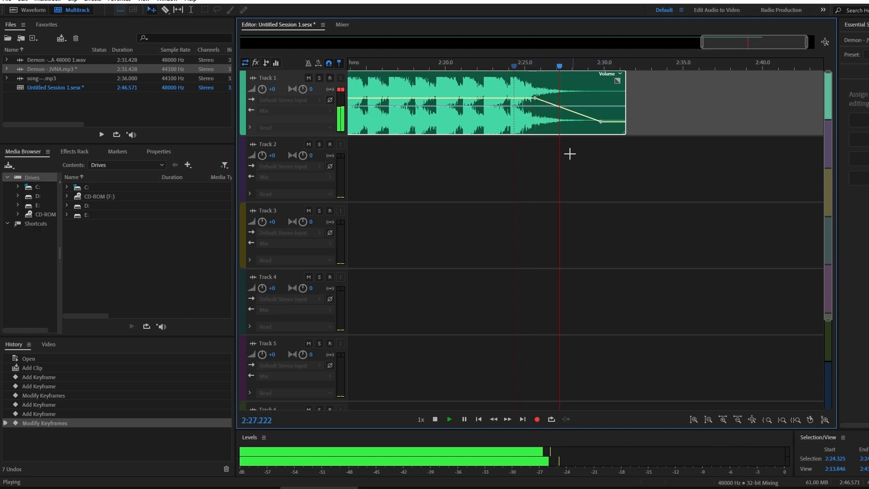
pyautogui.press('space')
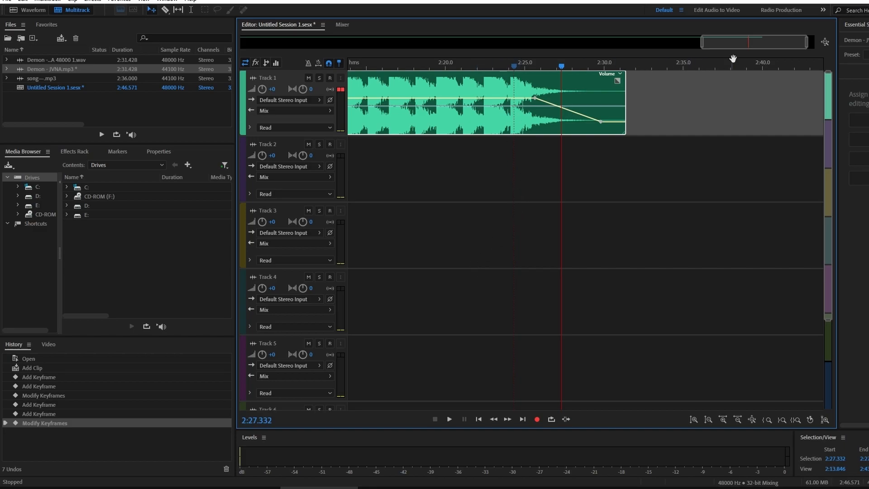
pyautogui.moveTo(759, 43); pyautogui.dragTo(587, 41)
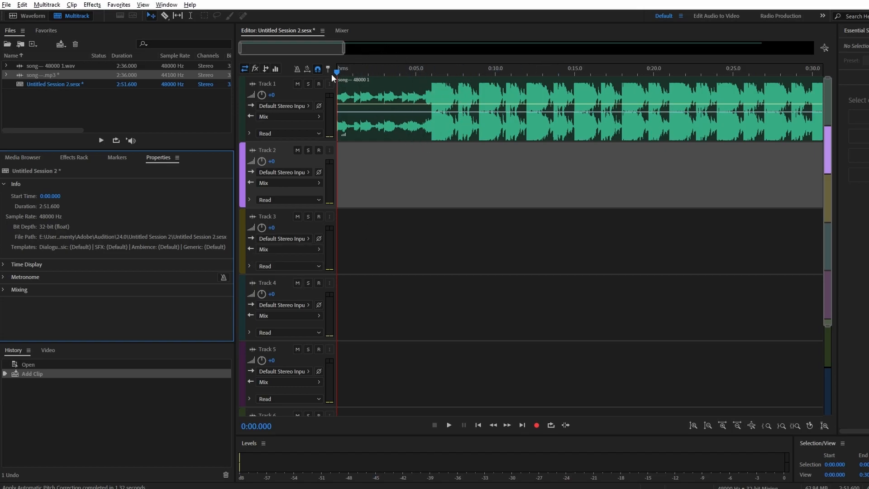
# Step: Enable global clip stretching for the song session and zoom out to the full session
pyautogui.click(307, 71)
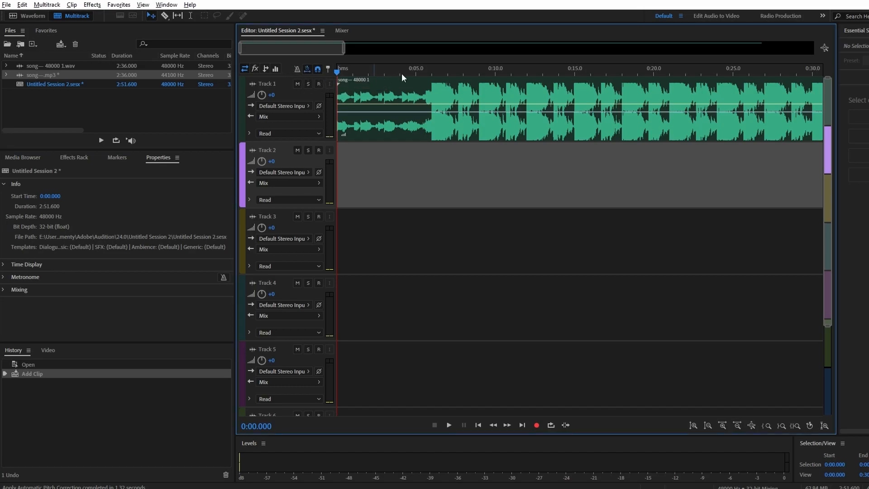
pyautogui.click(828, 47)
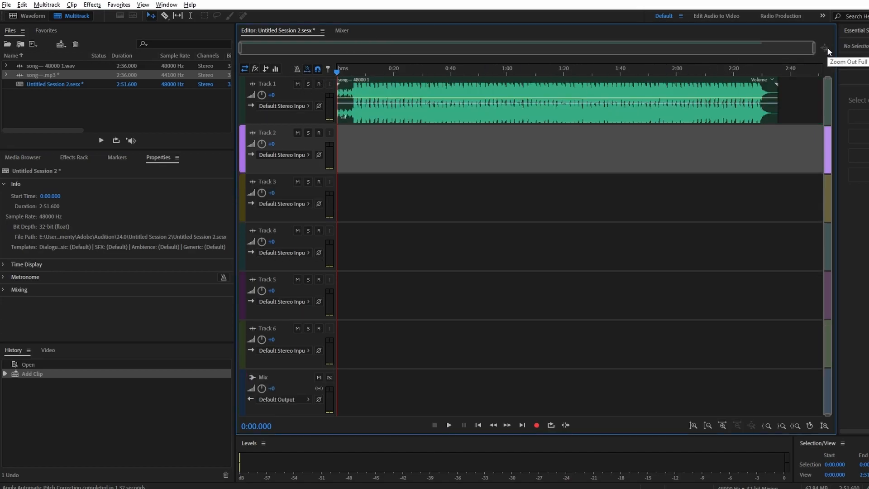
pyautogui.click(306, 70)
# Step: Stretch the song clip to about 63% of its length and undo the stretch
pyautogui.moveTo(776, 86); pyautogui.dragTo(611, 88)
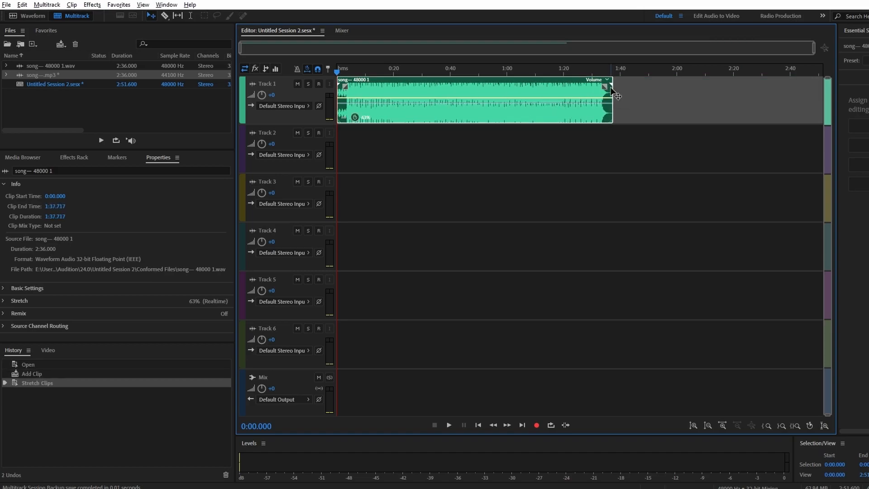
pyautogui.hotkey('ctrl', 'z')
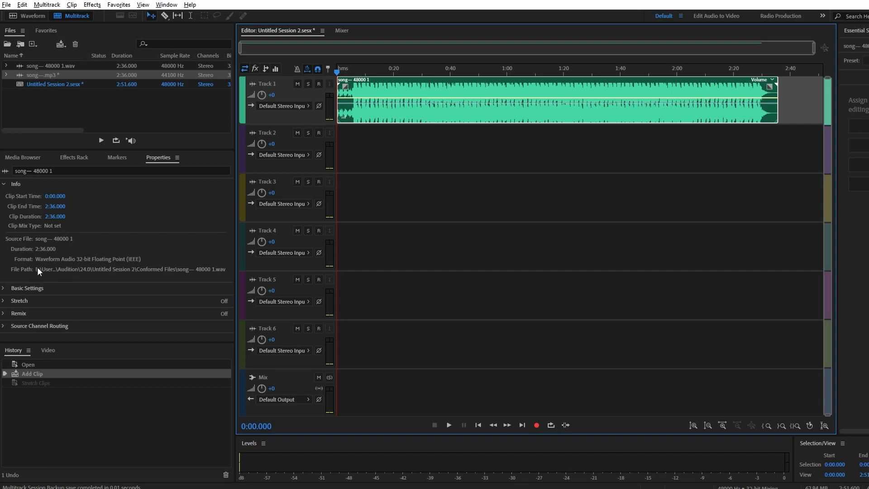
# Step: Set the clip's stretch mode to Realtime and raise its pitch
pyautogui.click(6, 301)
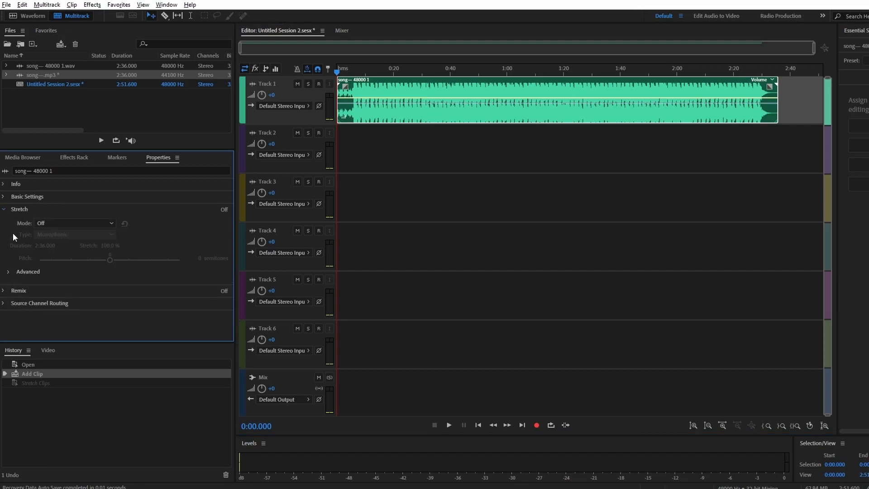
pyautogui.click(74, 223)
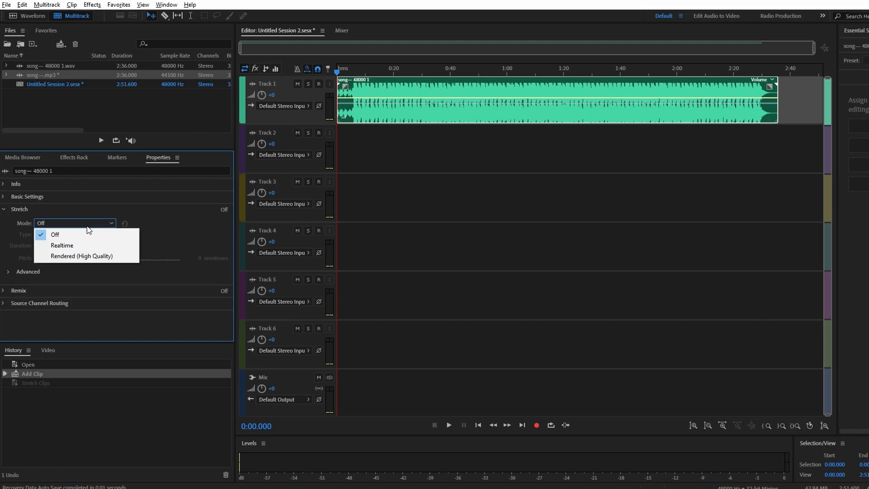
pyautogui.click(78, 245)
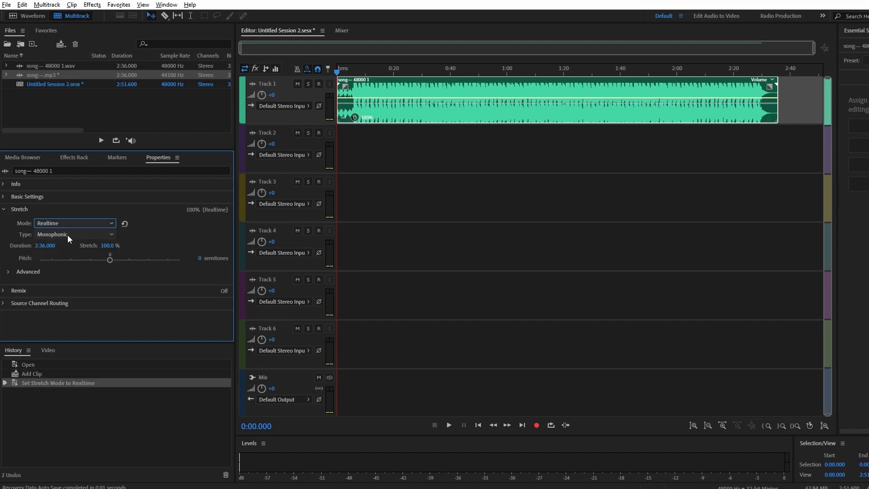
pyautogui.moveTo(109, 260); pyautogui.dragTo(137, 257)
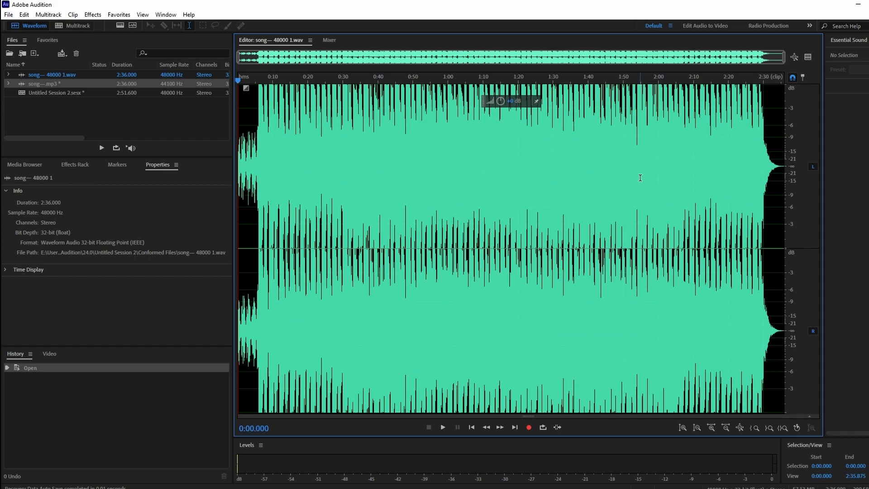
# Step: Select the whole song waveform and apply the DeReverb effect with its default settings
pyautogui.hotkey('ctrl', 'a')
pyautogui.click(91, 15)
pyautogui.moveTo(157, 185)
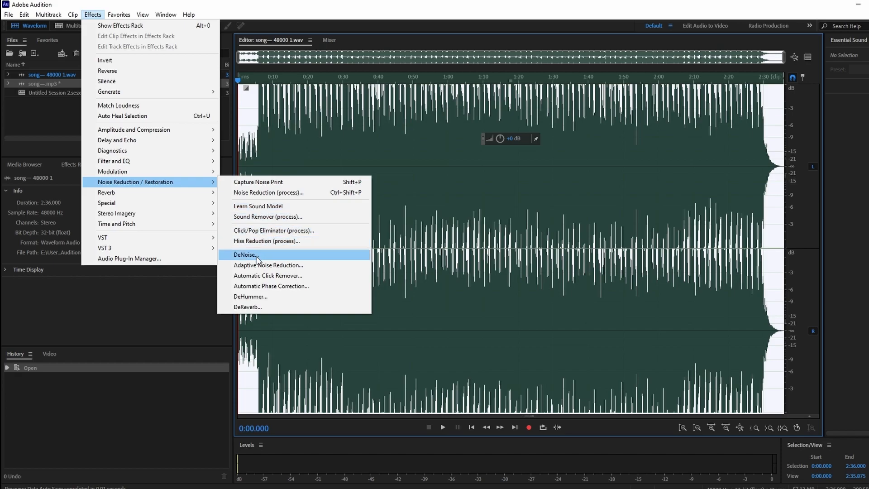
pyautogui.click(249, 307)
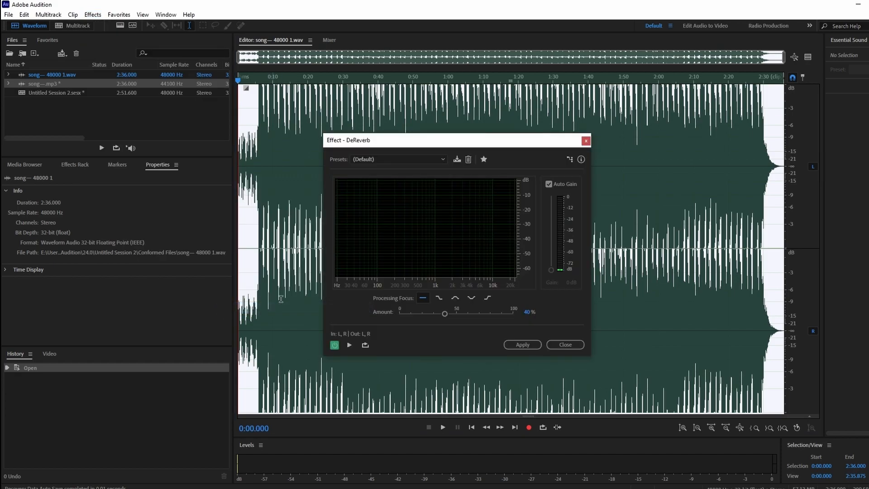
pyautogui.click(335, 345)
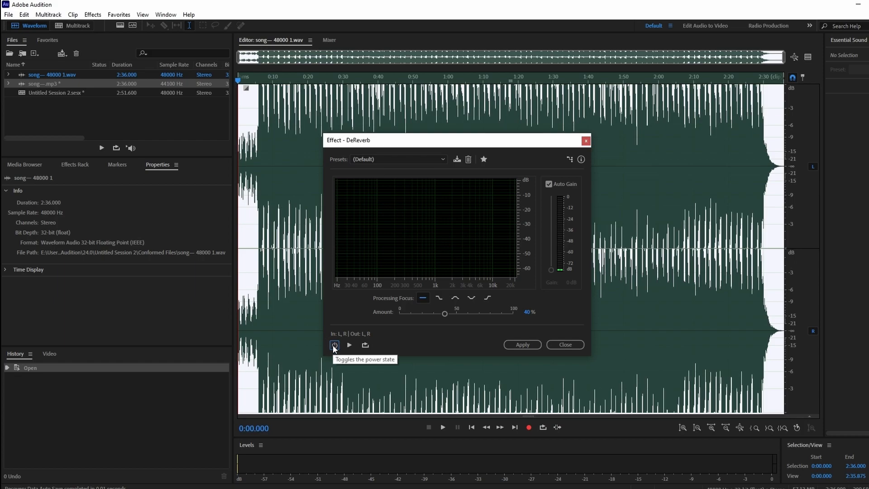
pyautogui.click(335, 346)
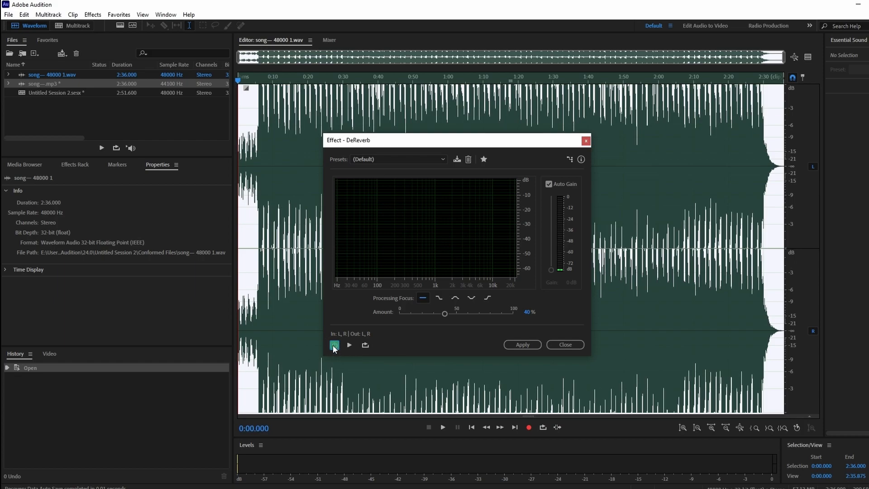
pyautogui.click(525, 347)
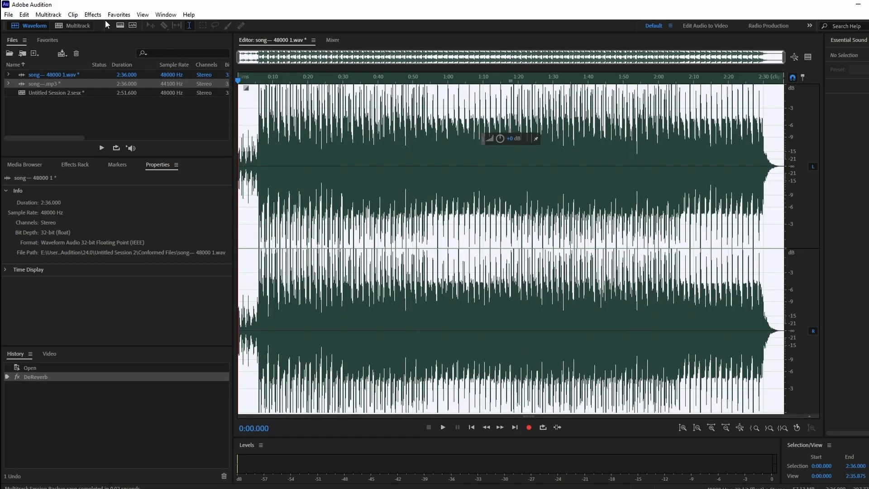
# Step: Apply the Dynamics effect to the song with the AutoGate threshold at -35 dB and release at 50 ms
pyautogui.click(90, 15)
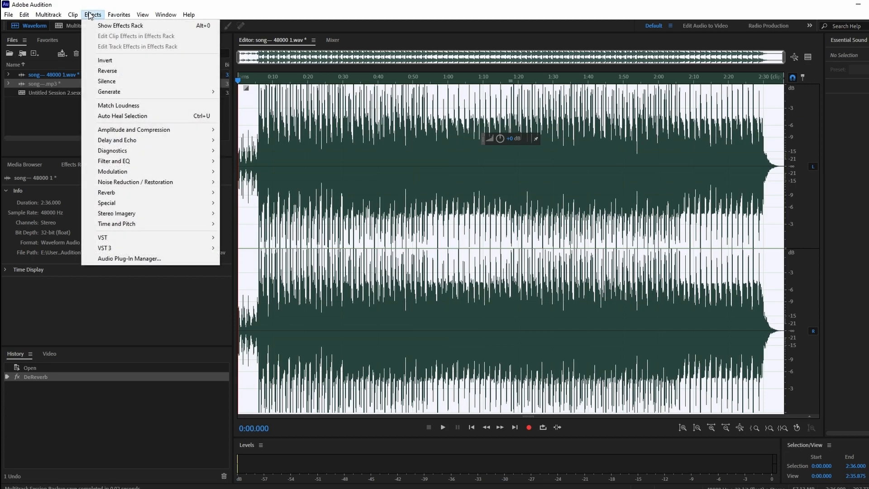
pyautogui.moveTo(134, 195)
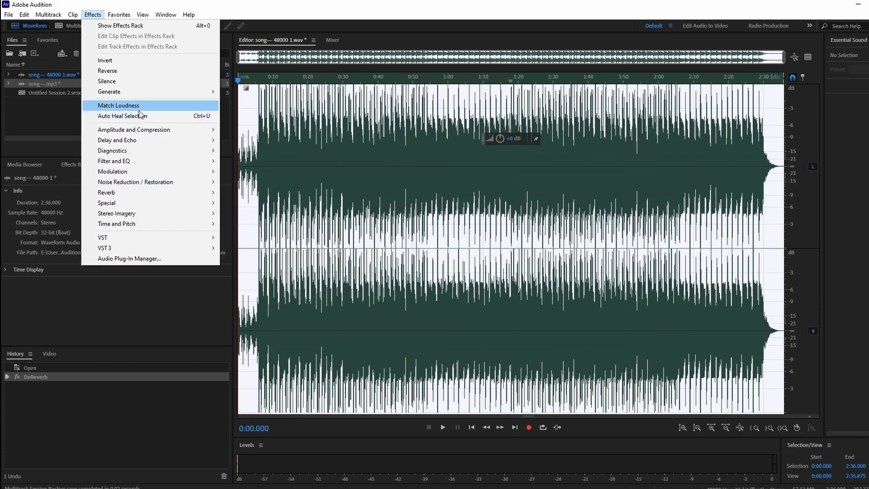
pyautogui.moveTo(141, 130)
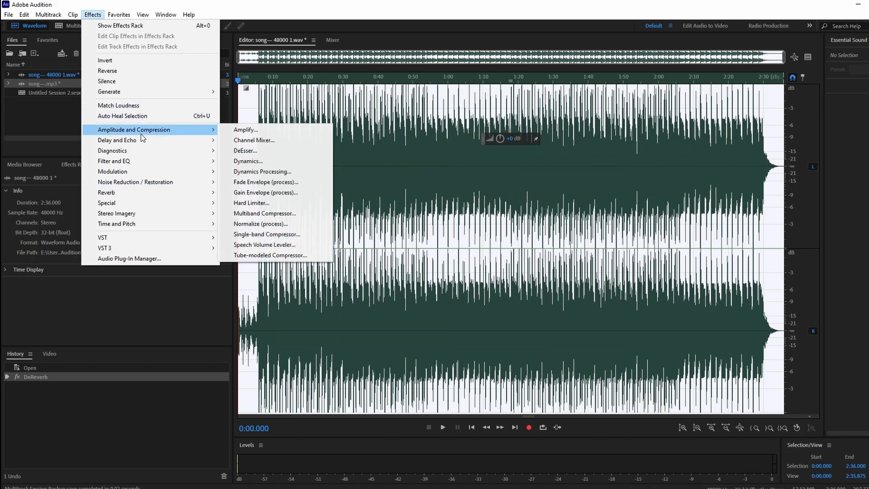
pyautogui.click(253, 162)
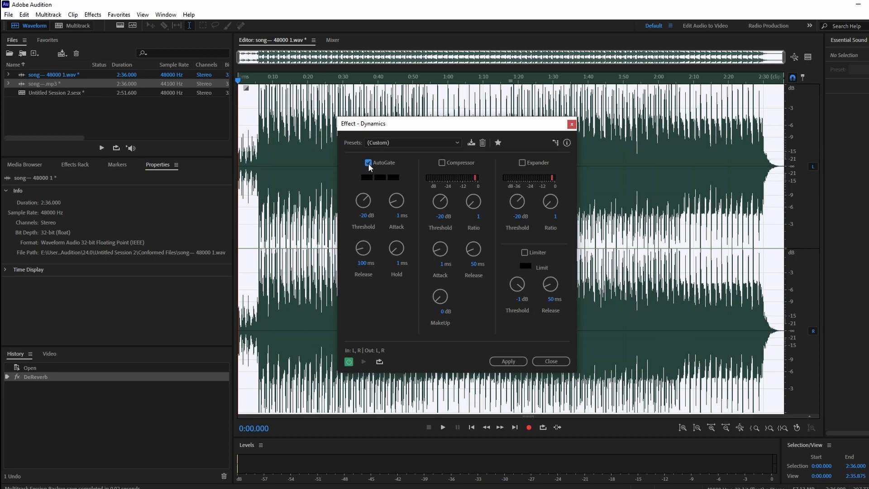
pyautogui.click(364, 216)
pyautogui.write('-35')
pyautogui.click(361, 263)
pyautogui.write('50')
pyautogui.click(509, 362)
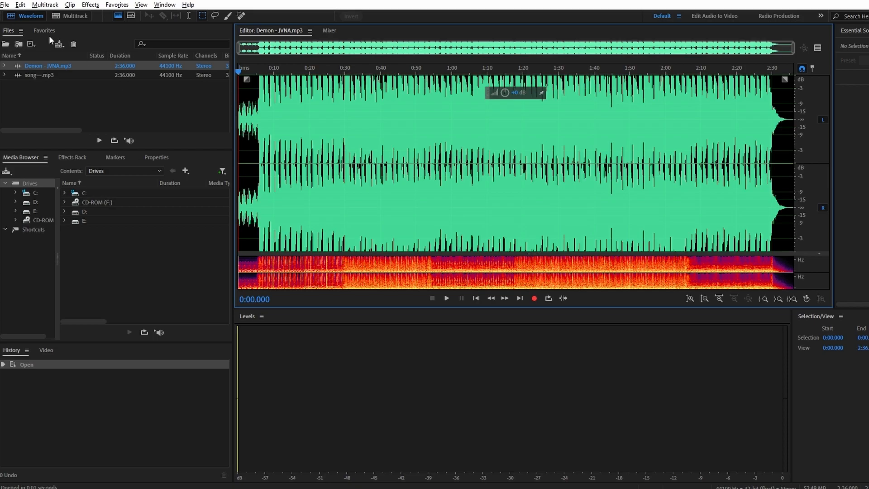
# Step: Start saving the Demon - JVNA.mp3 file under a new name and rename it to VNA.mp3
pyautogui.click(4, 5)
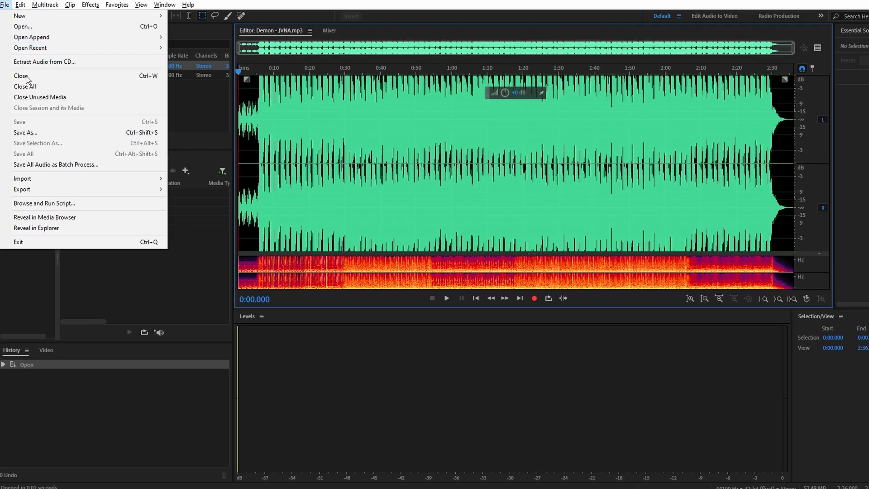
pyautogui.click(76, 133)
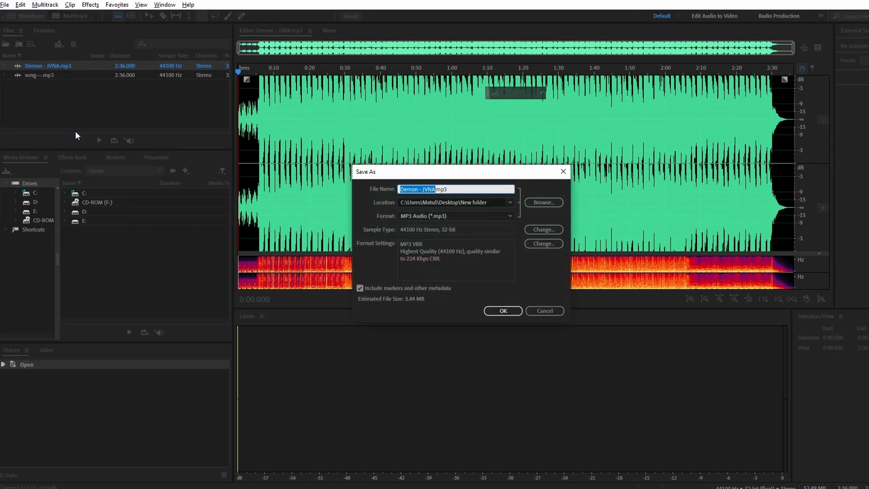
pyautogui.click(401, 190)
pyautogui.moveTo(400, 189); pyautogui.dragTo(409, 188)
pyautogui.doubleClick(408, 188)
pyautogui.press('BackSpace')
pyautogui.press('Delete')
pyautogui.press('Delete')
# Step: Set the save location for VNA.mp3 to the Desktop folder
pyautogui.click(540, 202)
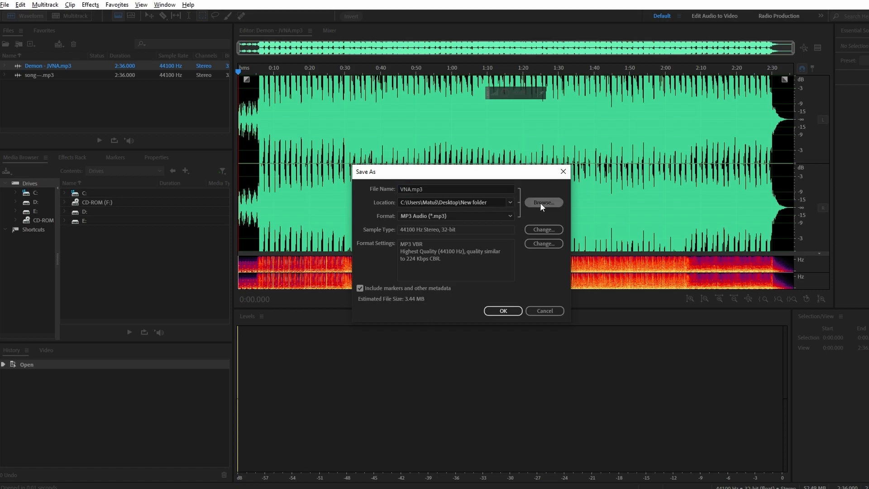
pyautogui.click(43, 106)
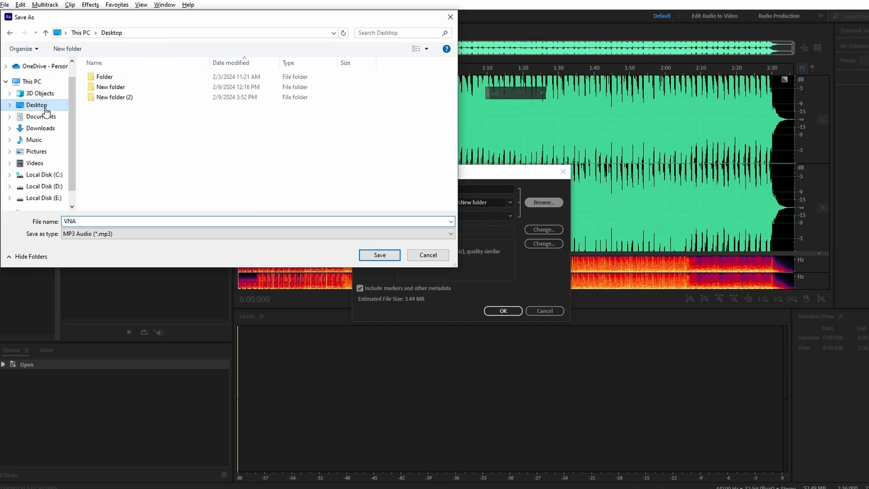
pyautogui.click(379, 256)
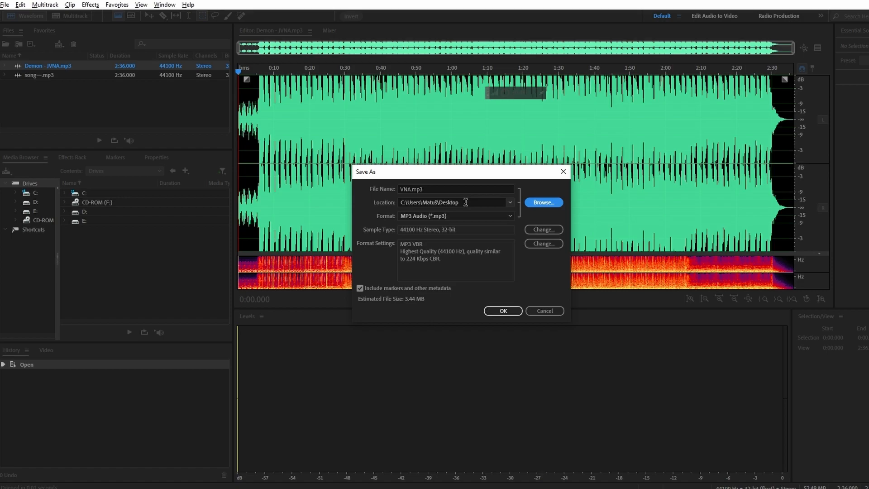
# Step: Review the format list and sample rate options, keep MP3 at 44100 Hz, and save the file
pyautogui.click(494, 215)
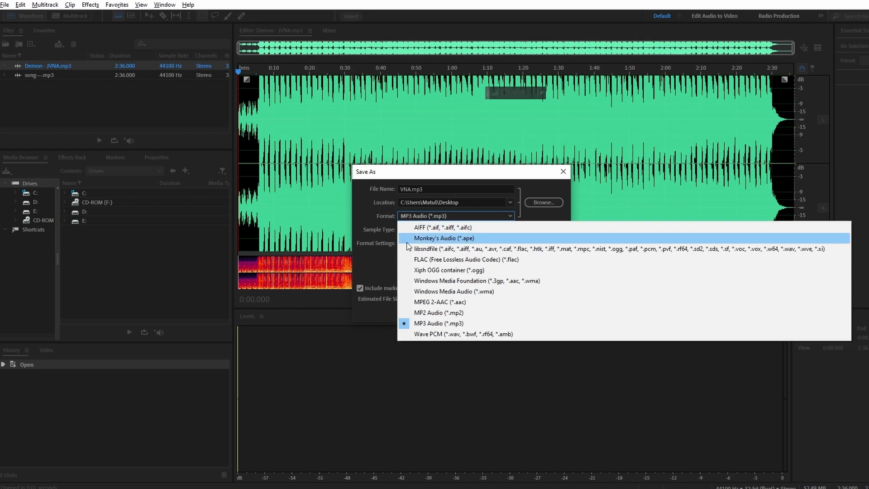
pyautogui.click(373, 256)
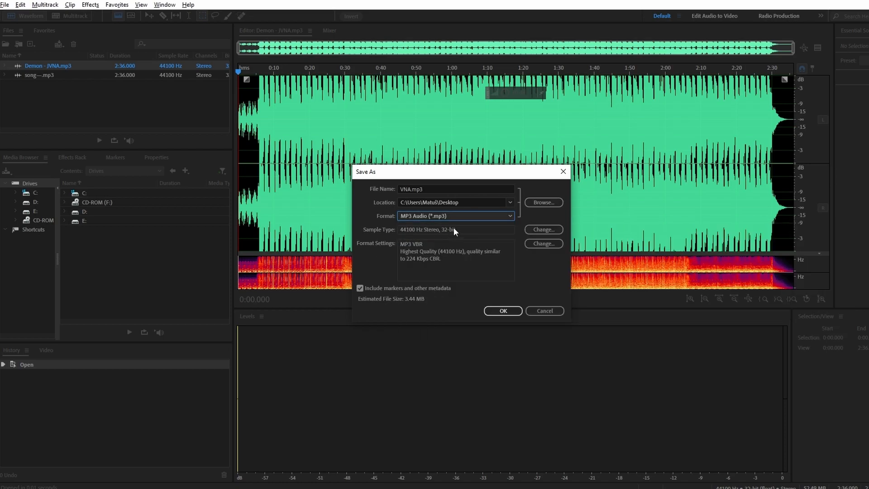
pyautogui.click(537, 230)
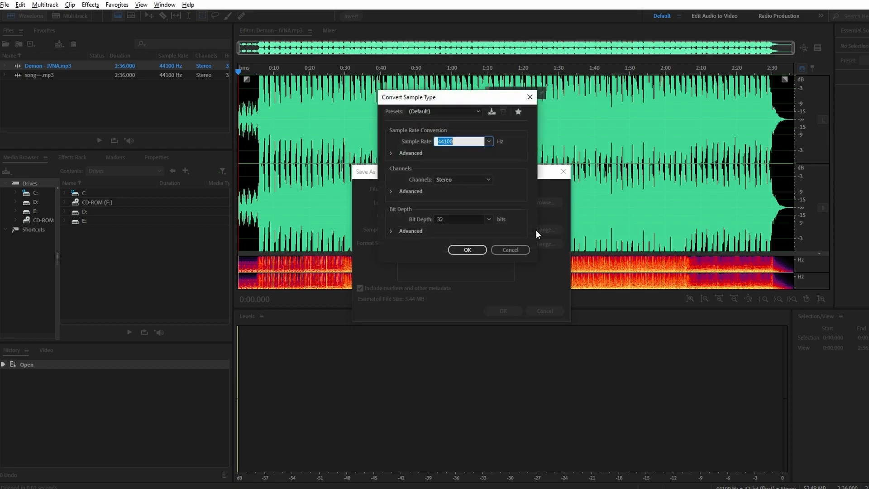
pyautogui.click(489, 141)
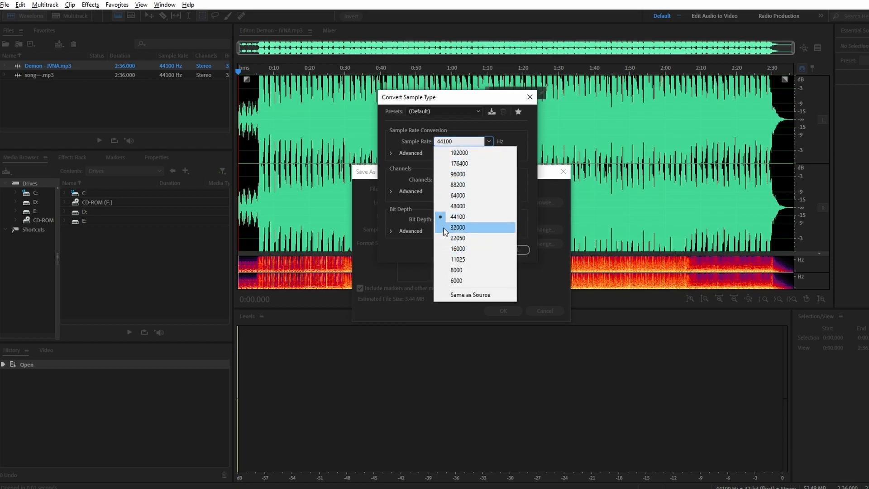
pyautogui.click(398, 241)
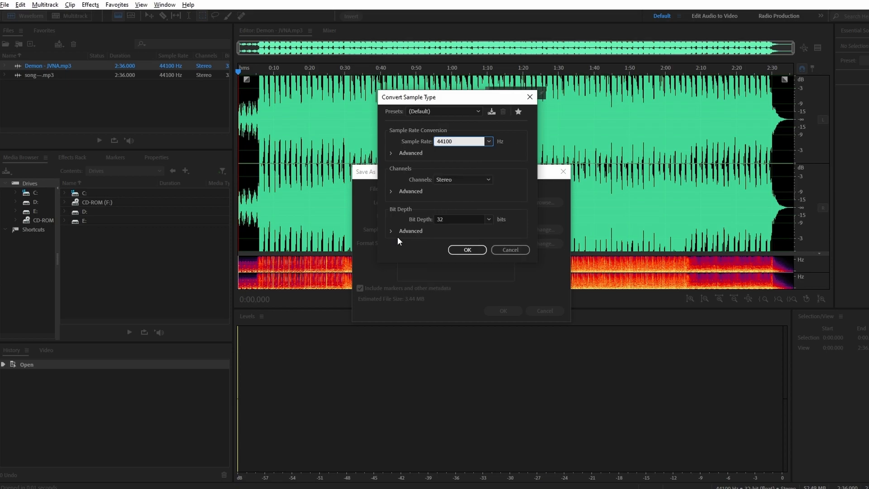
pyautogui.click(469, 248)
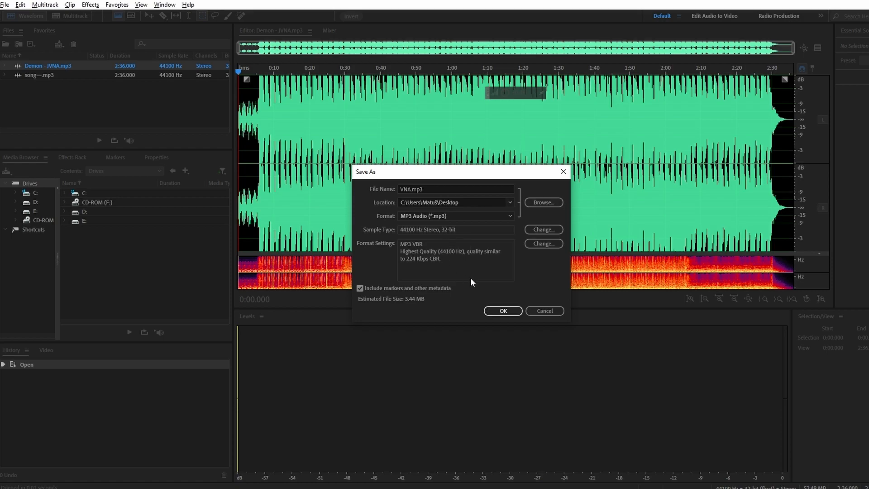
pyautogui.click(502, 311)
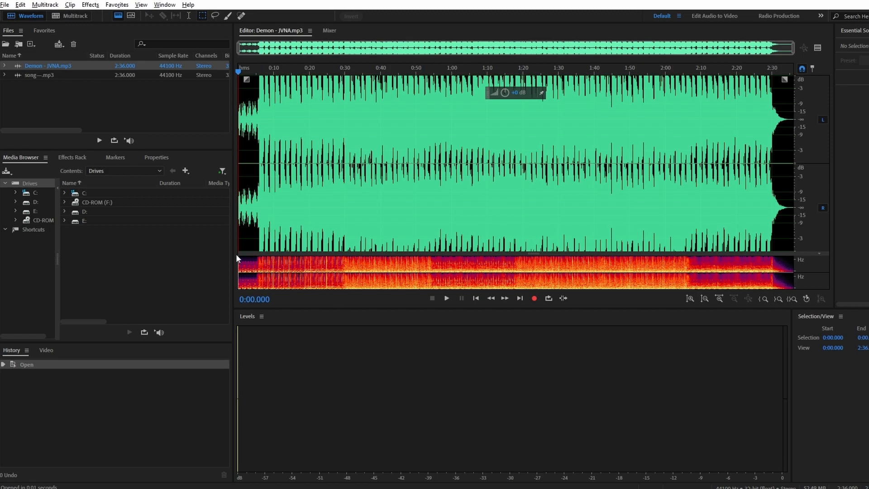
pyautogui.moveTo(235, 253); pyautogui.dragTo(223, 254)
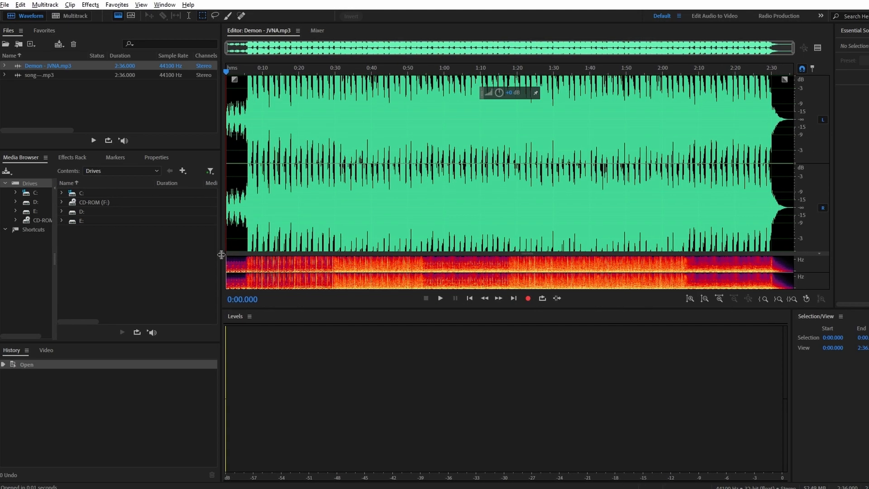
pyautogui.click(5, 5)
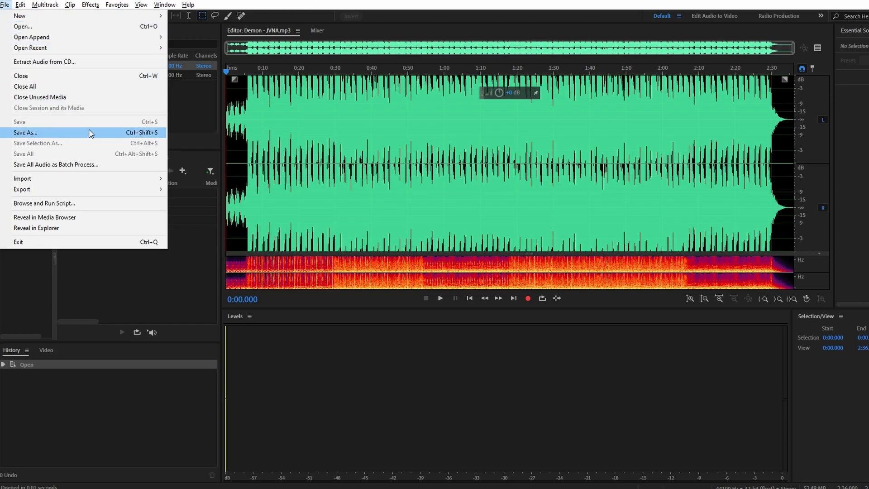
pyautogui.click(109, 133)
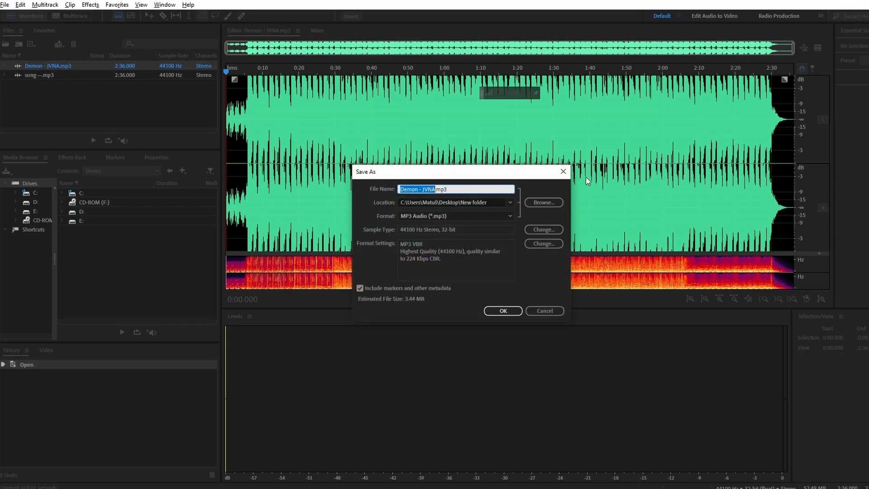
pyautogui.click(558, 174)
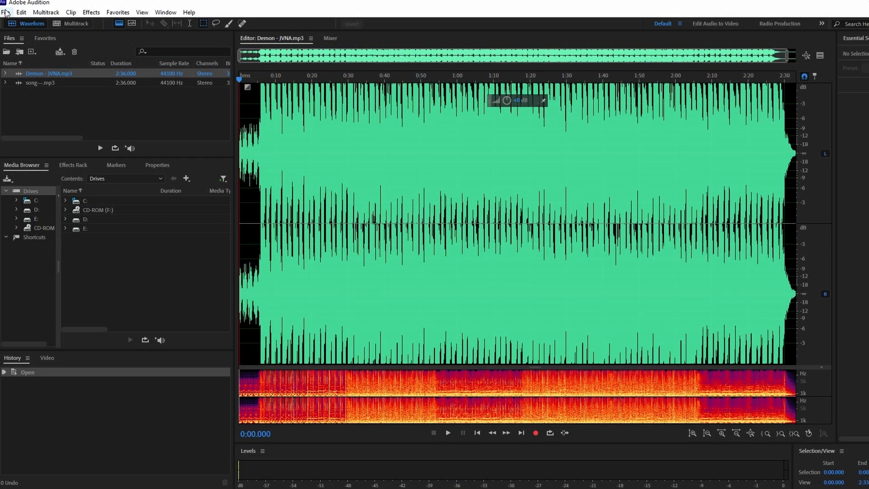
# Step: Open the Export File dialog and review its format list and sample type settings
pyautogui.click(5, 12)
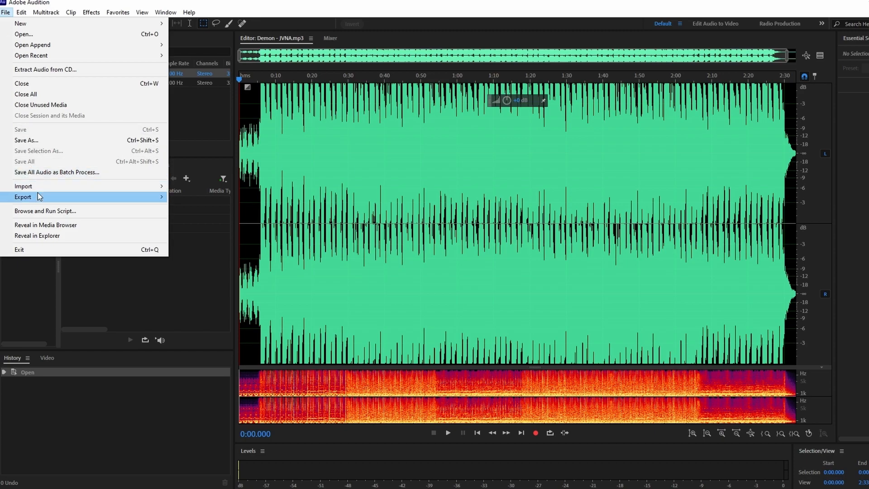
pyautogui.moveTo(39, 194)
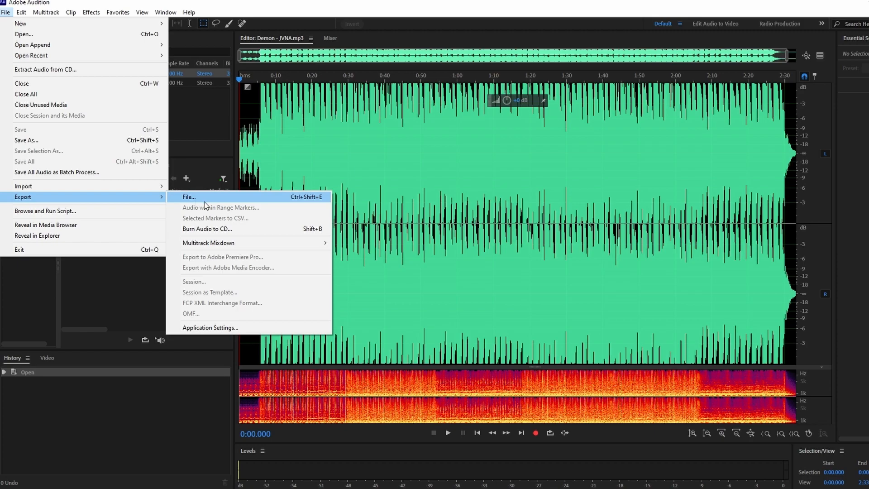
pyautogui.moveTo(220, 245)
pyautogui.click(195, 198)
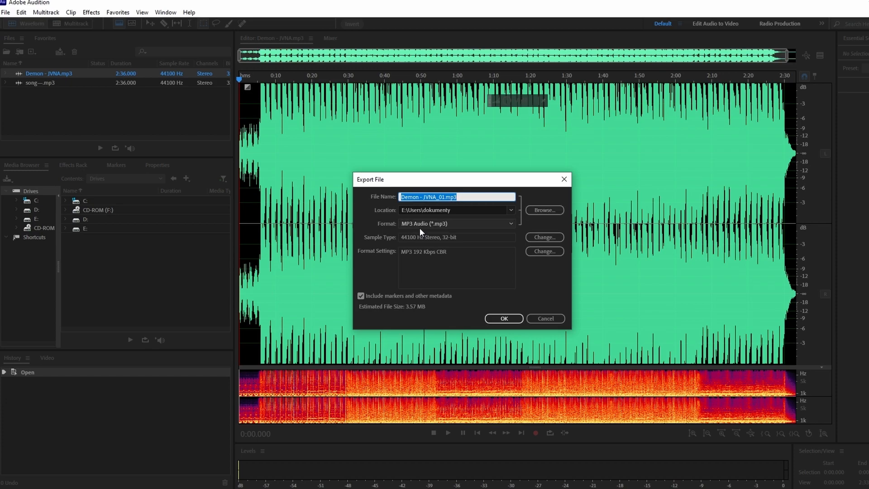
pyautogui.click(445, 224)
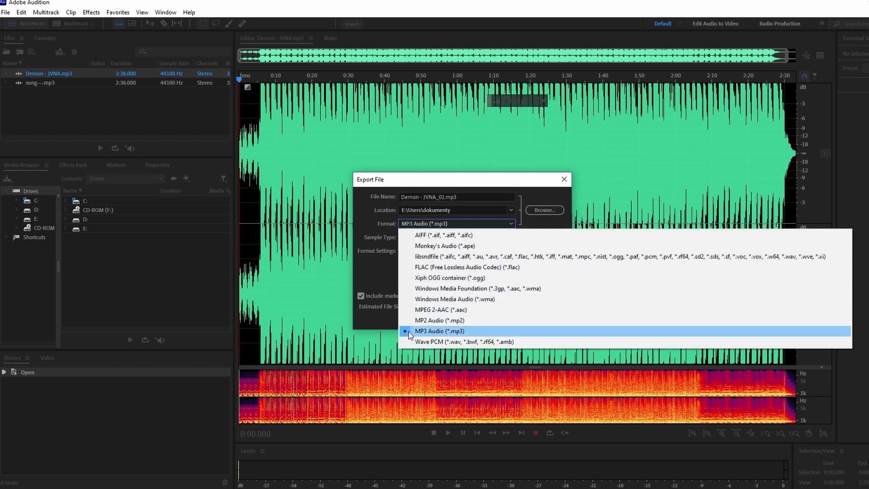
pyautogui.click(379, 284)
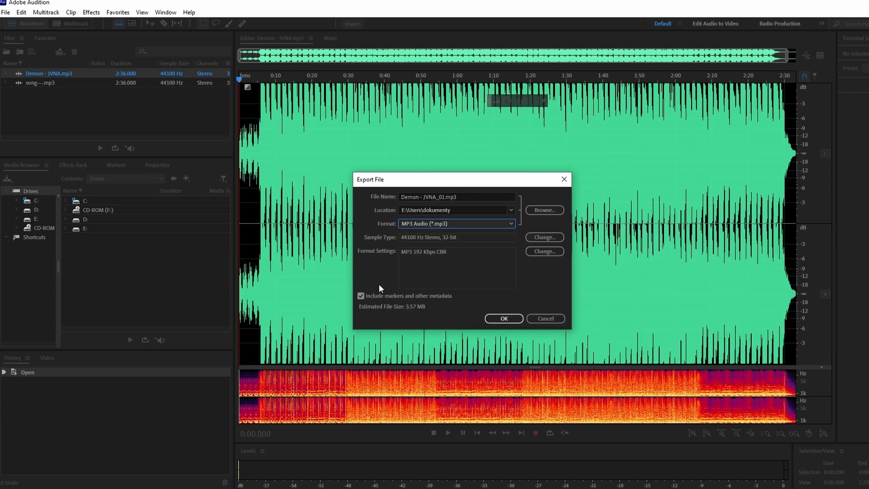
pyautogui.click(544, 237)
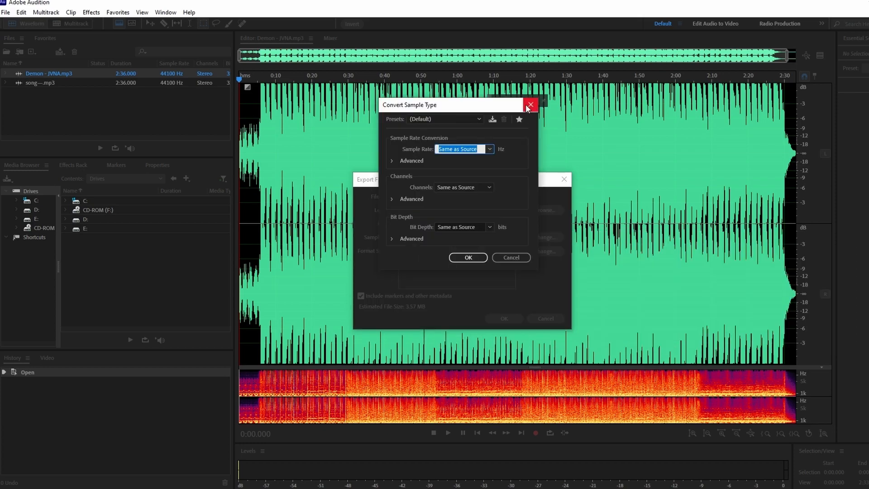
pyautogui.click(529, 106)
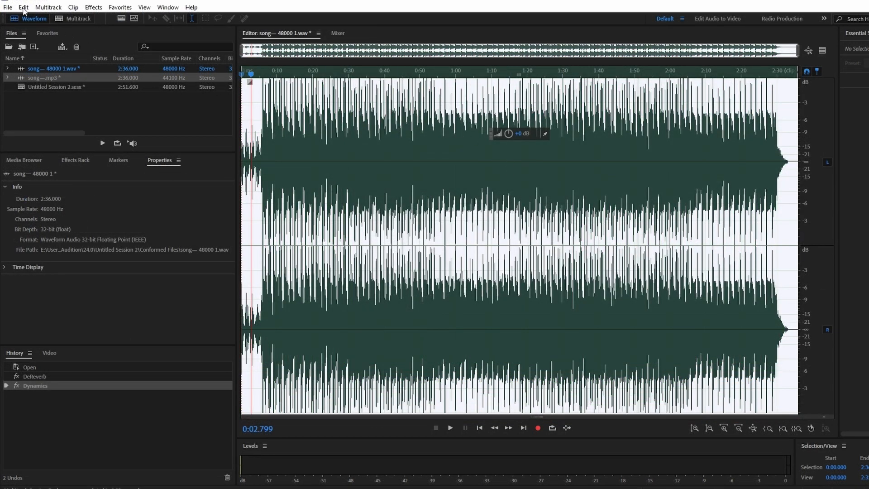
# Step: Export the edited song file, choosing MP3 Audio as the export format
pyautogui.click(11, 8)
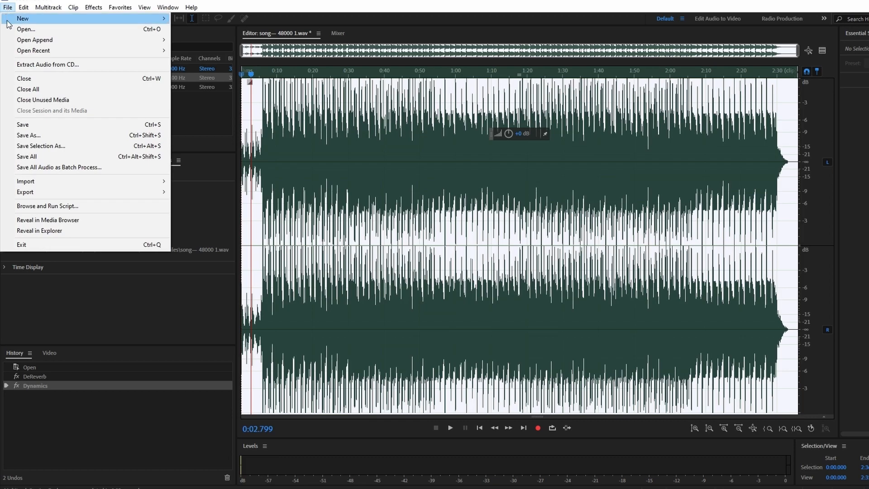
pyautogui.moveTo(76, 195)
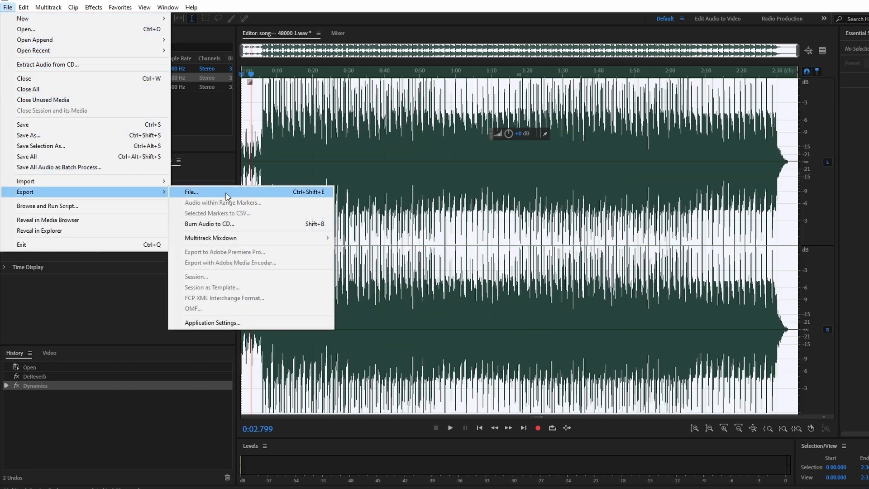
pyautogui.click(281, 192)
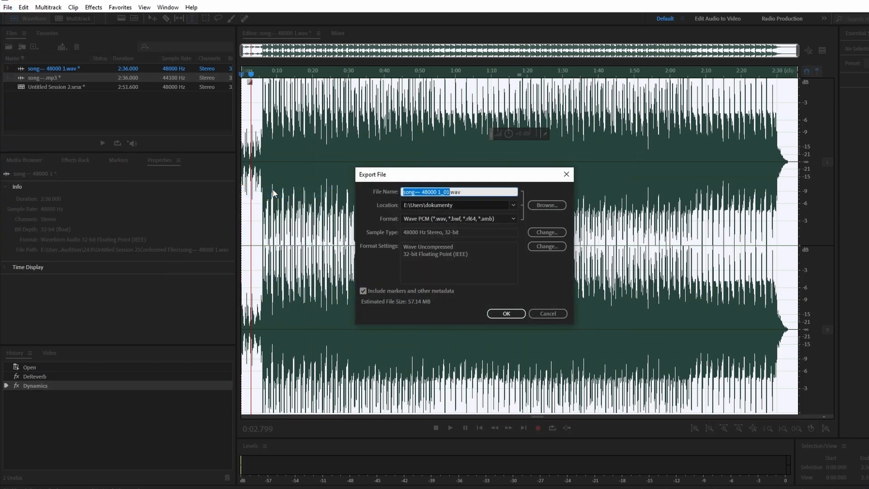
pyautogui.doubleClick(435, 189)
pyautogui.click(516, 218)
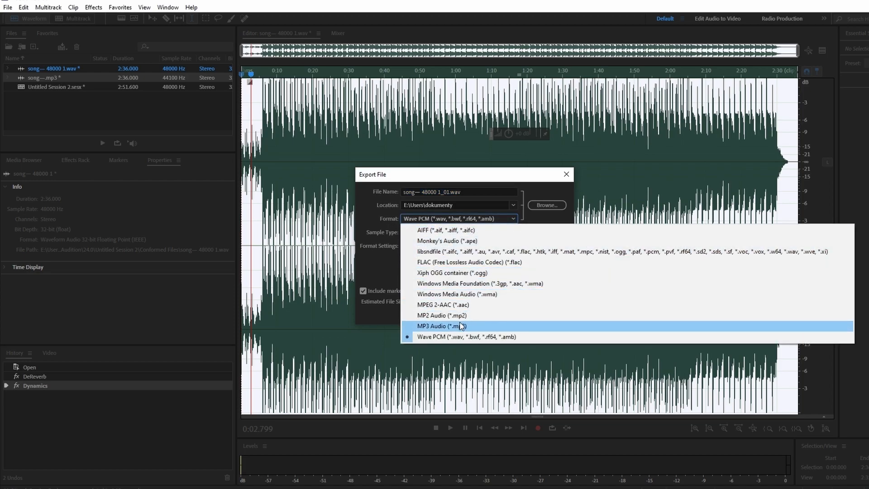
pyautogui.click(459, 326)
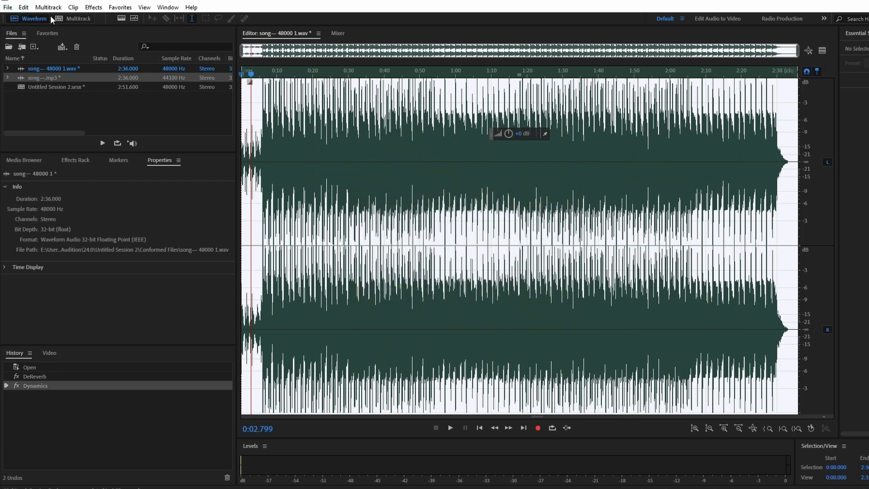
# Step: Switch to the multitrack session and export a mixdown of the selected clips as MP3 Audio
pyautogui.click(64, 18)
pyautogui.click(7, 7)
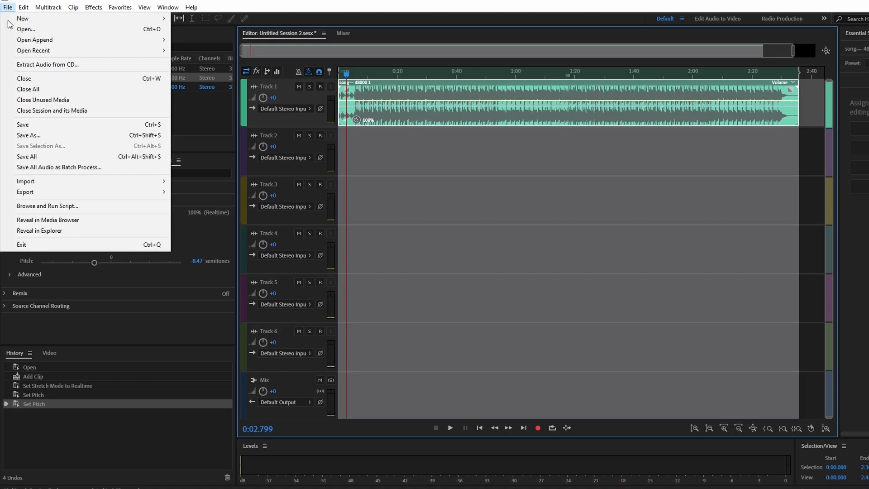
pyautogui.moveTo(61, 193)
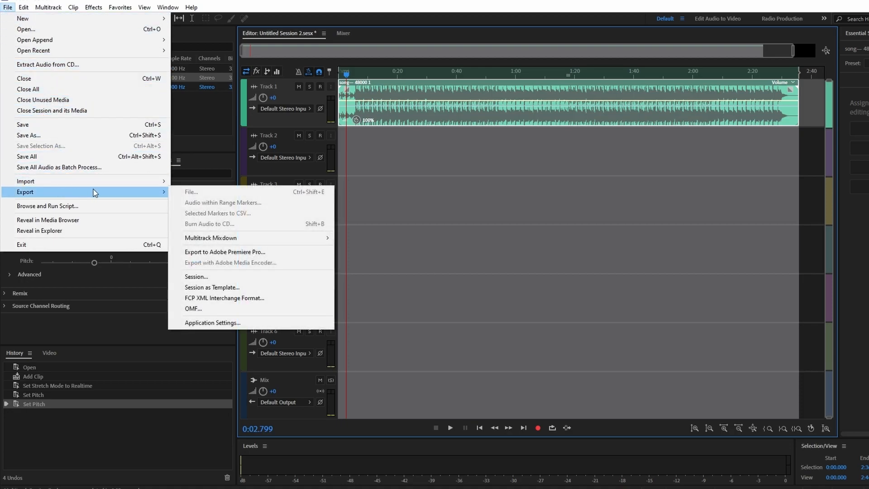
pyautogui.moveTo(220, 240)
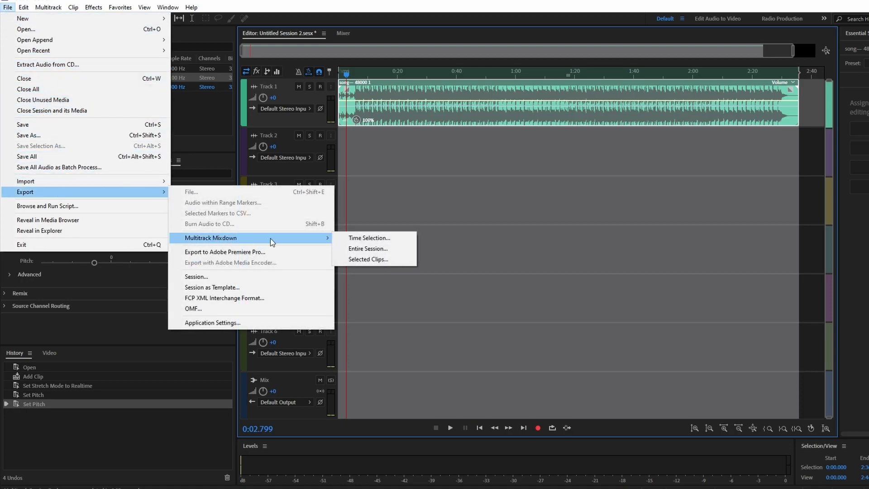
pyautogui.click(360, 260)
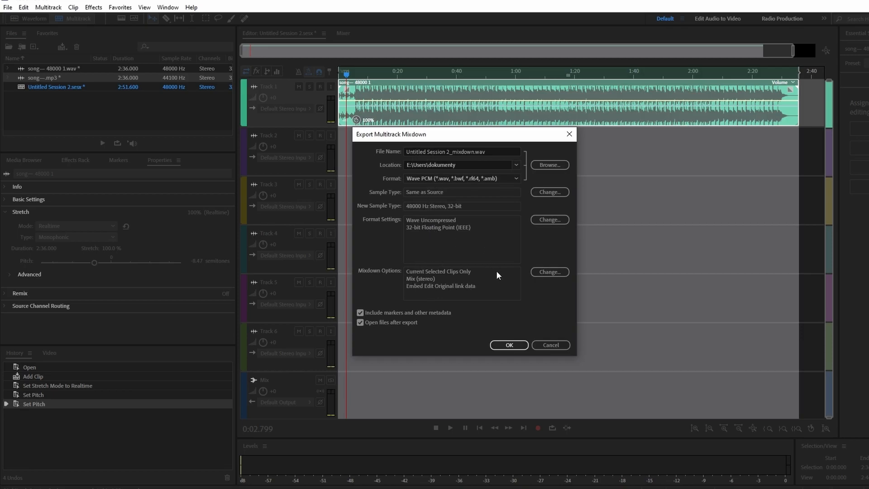
pyautogui.click(495, 178)
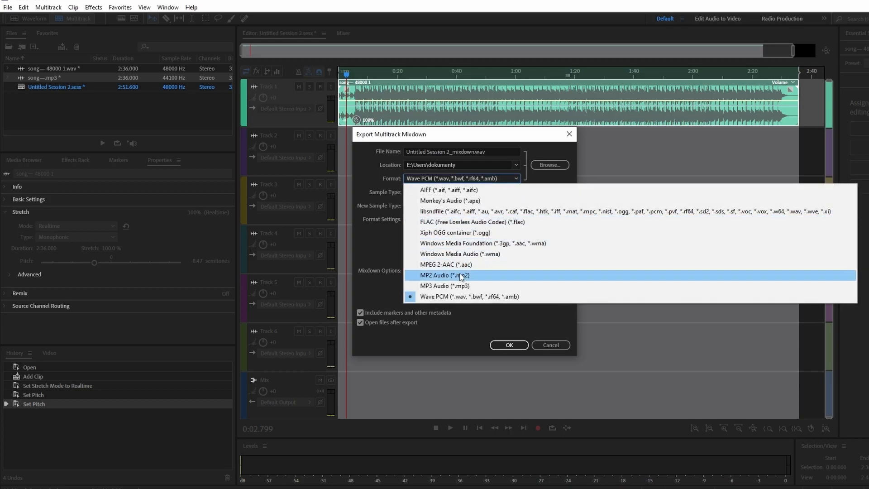
pyautogui.click(460, 285)
pyautogui.click(510, 345)
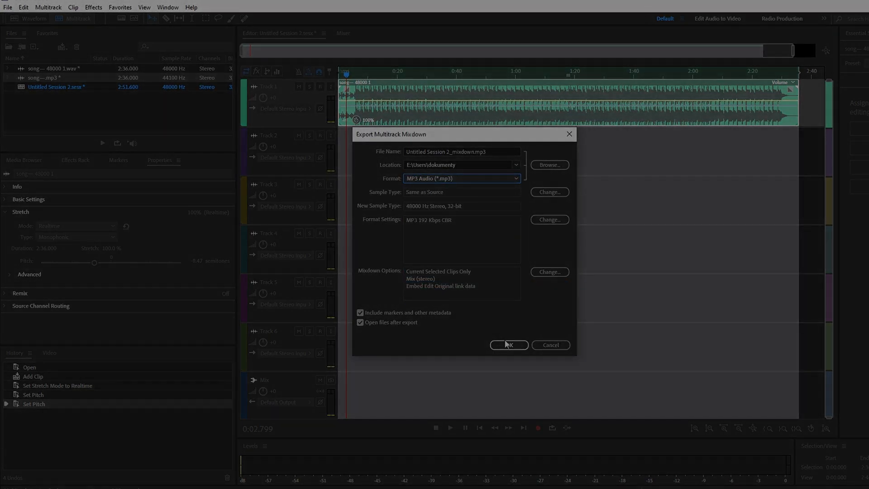